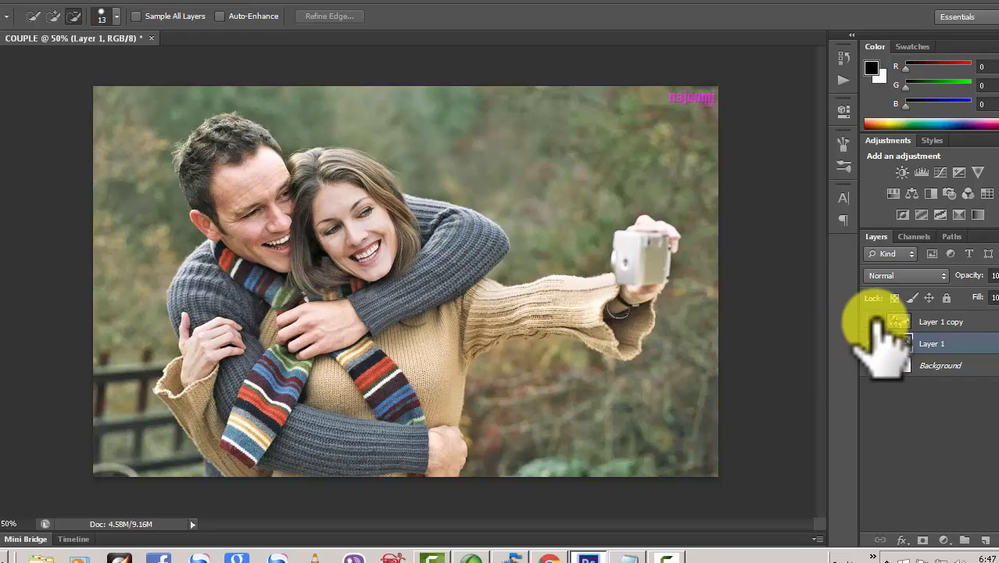
Step: Show the Layer 1 copy layer to preview the blurred background effect, and hide it again
left_click(872, 322)
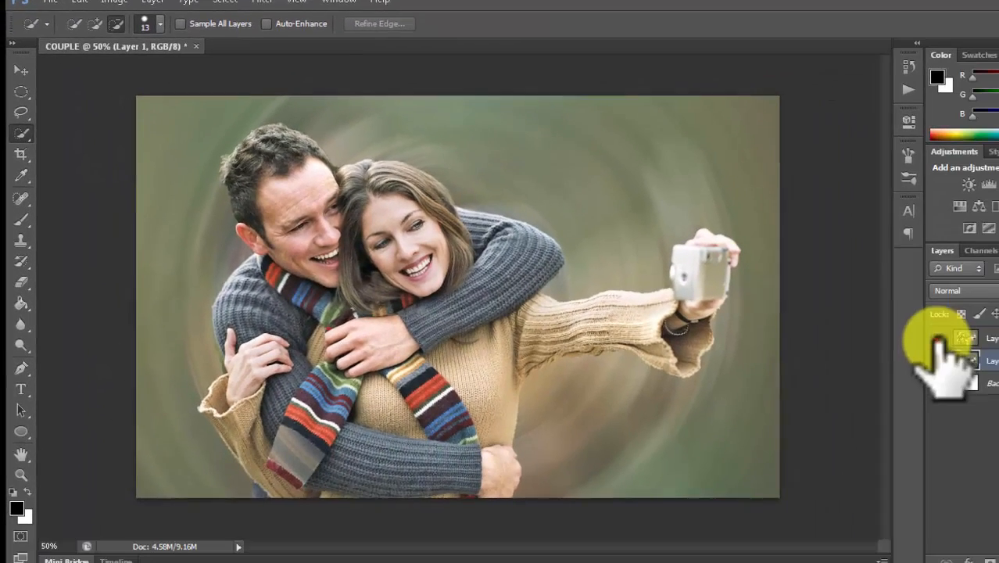
left_click(924, 331)
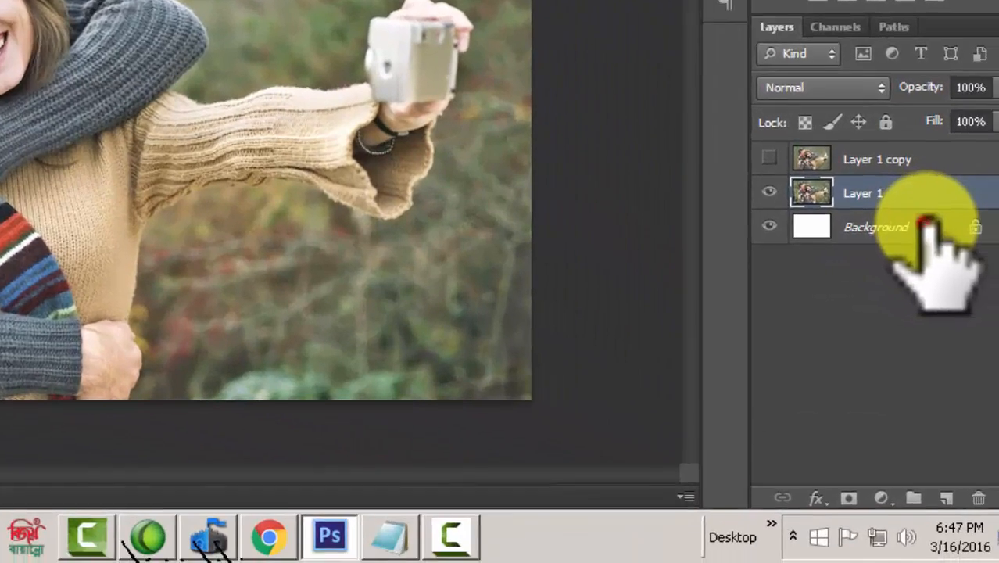
Step: Check the image's pixel dimensions, document size and resolution in the Image Size dialog
left_click(991, 377)
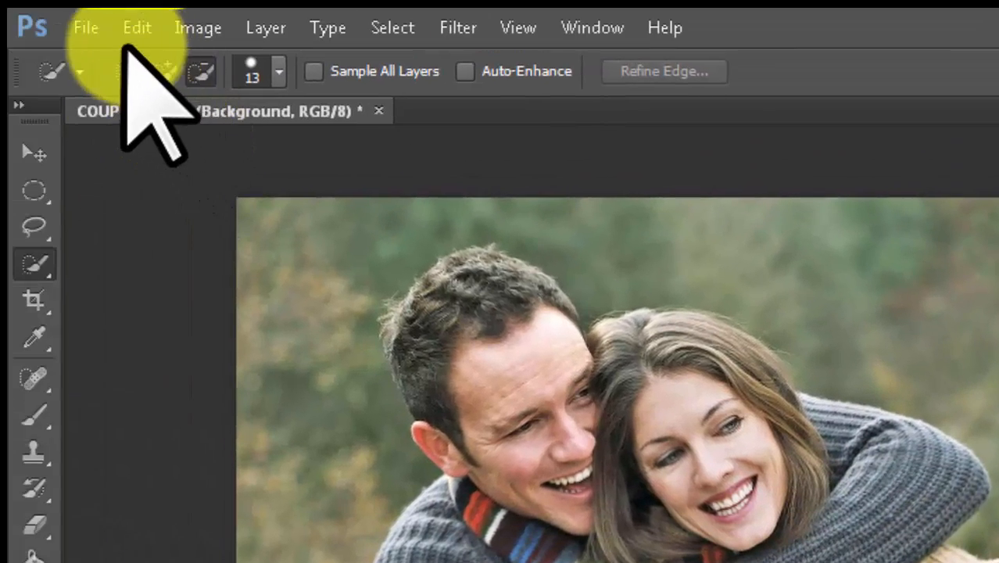
left_click(100, 24)
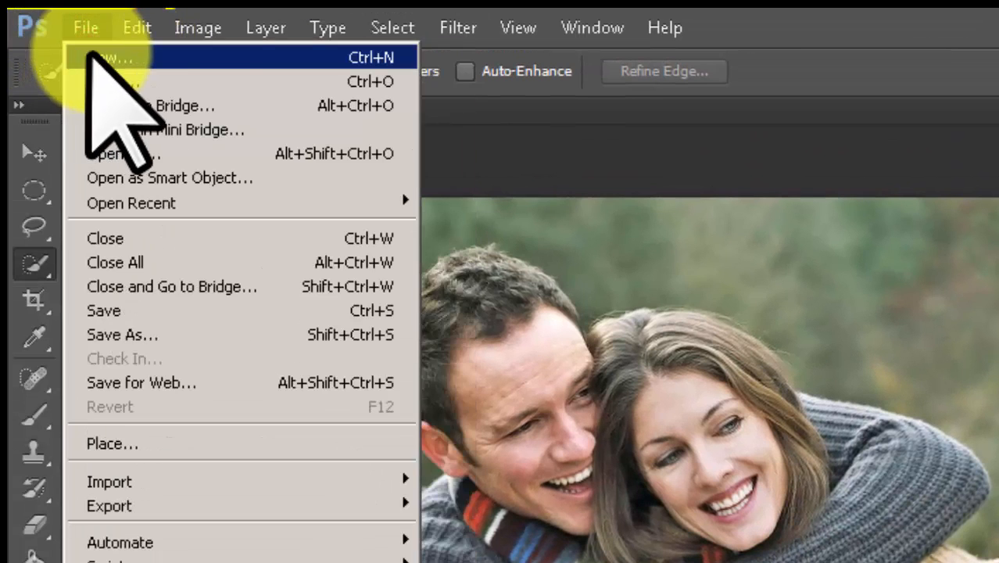
mouse_move(129, 31)
left_click(182, 28)
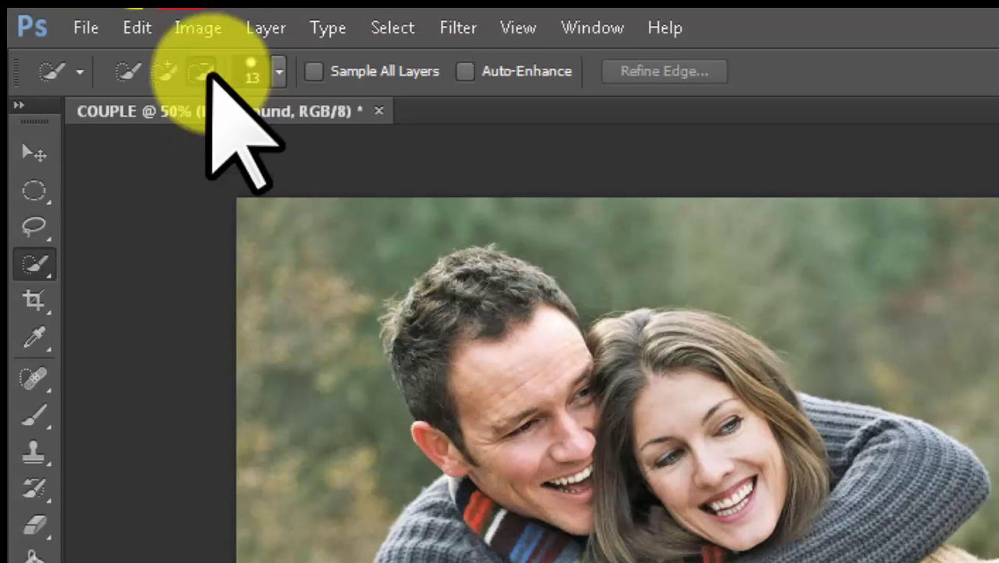
left_click(190, 30)
left_click(239, 217)
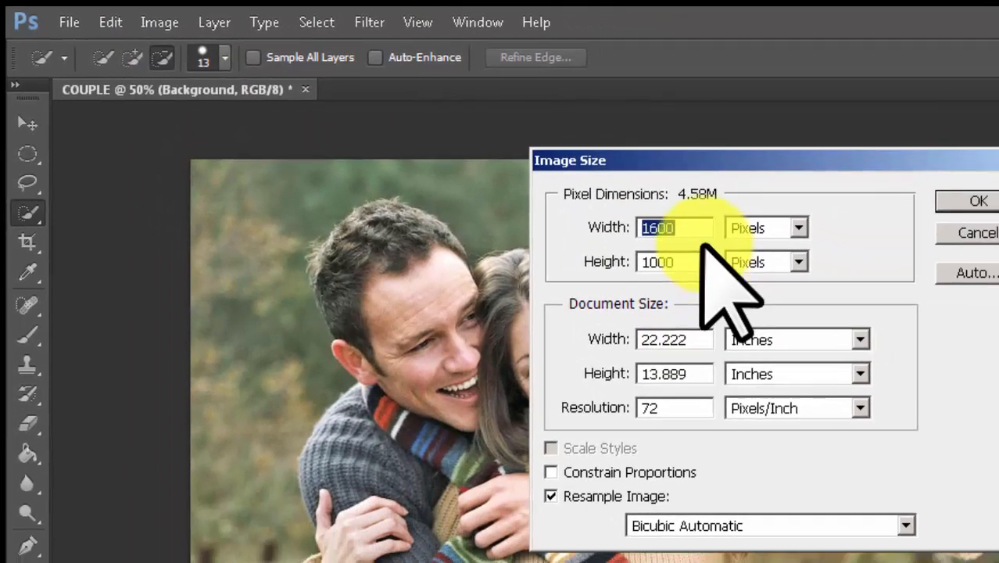
double_click(709, 227)
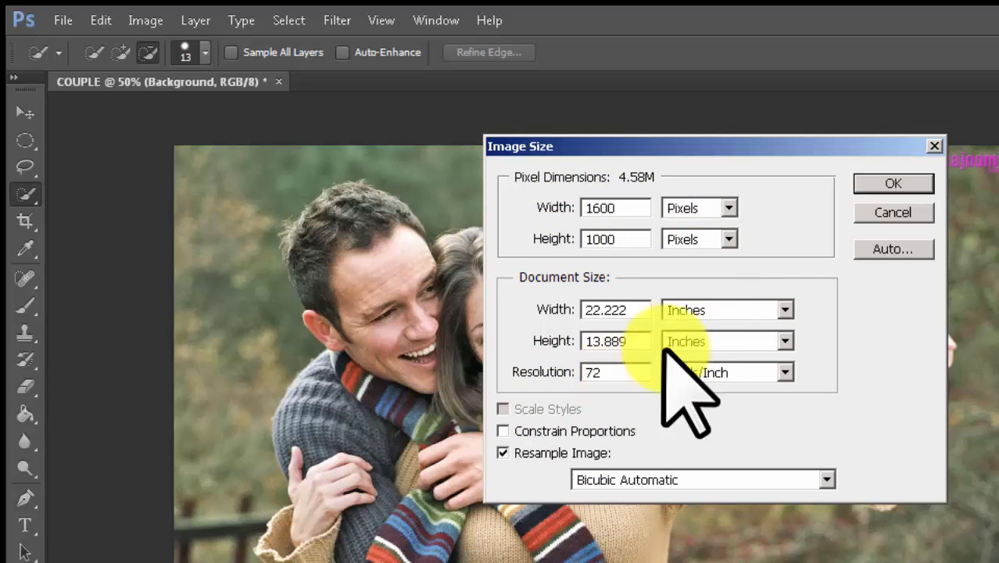
left_click(893, 185)
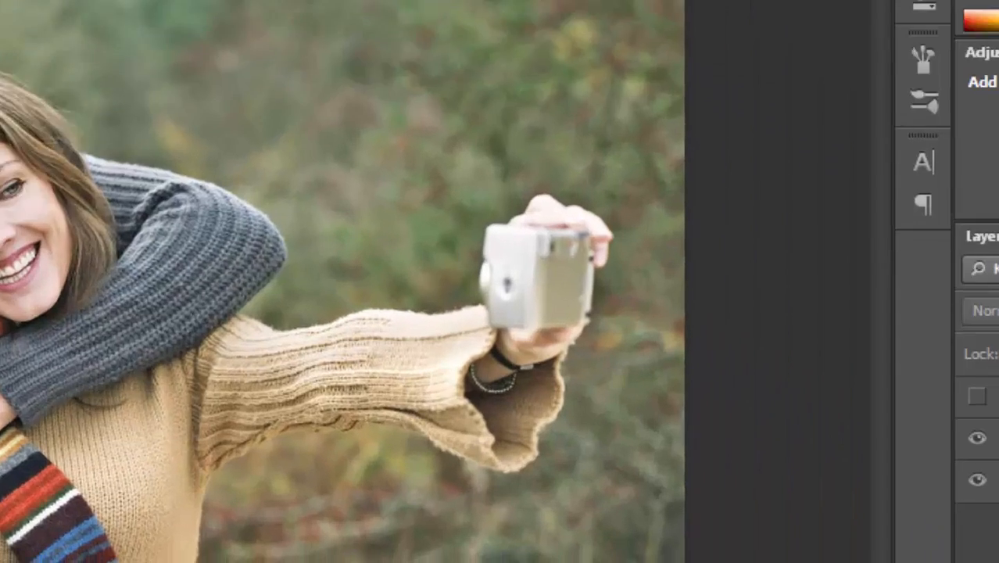
Step: Duplicate Layer 1 within the COUPLE document, keeping the suggested layer name
left_click(850, 339)
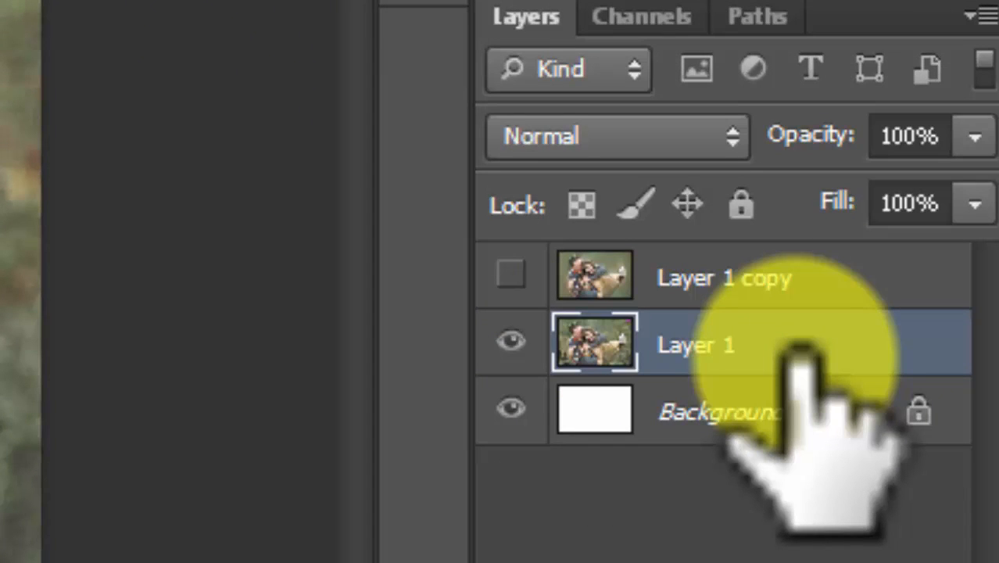
right_click(827, 344)
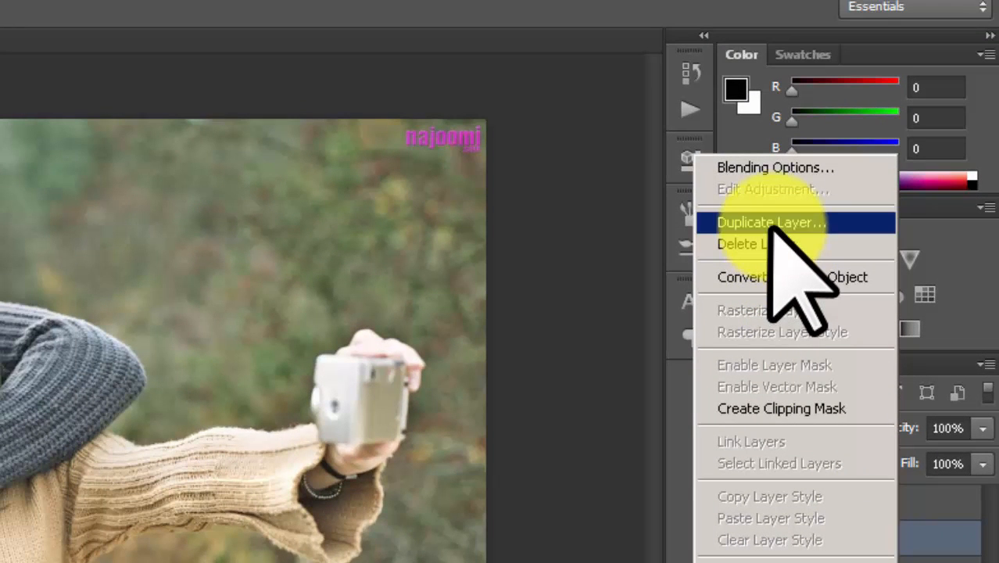
left_click(770, 223)
left_click(351, 229)
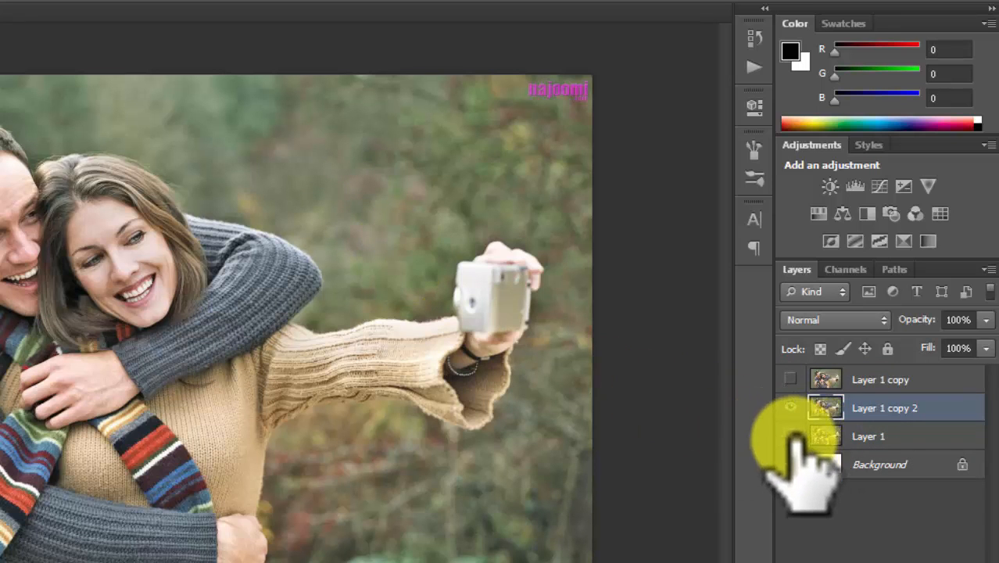
Step: Toggle Layer 1's visibility off and on beneath its new duplicate
left_click(790, 435)
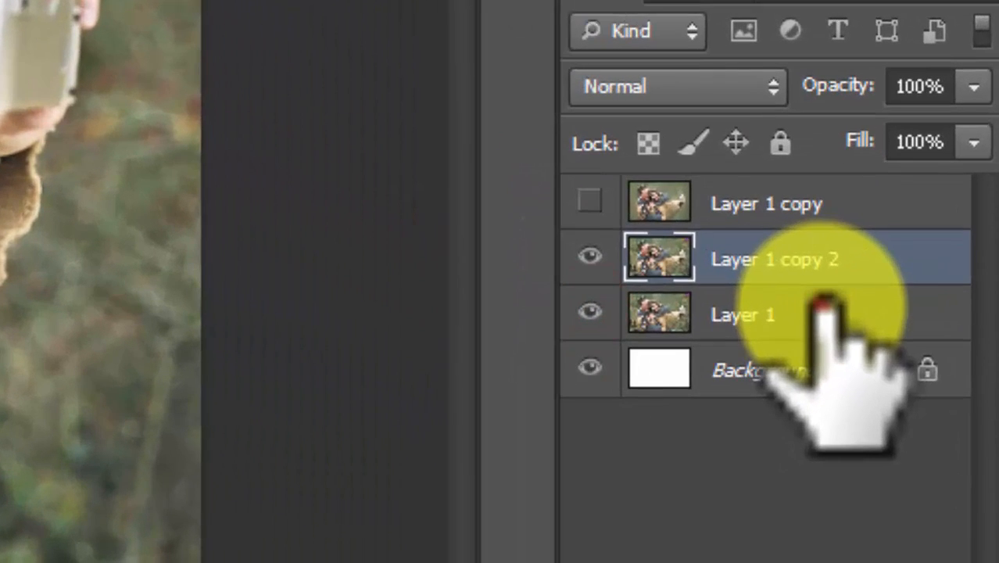
left_click(862, 366)
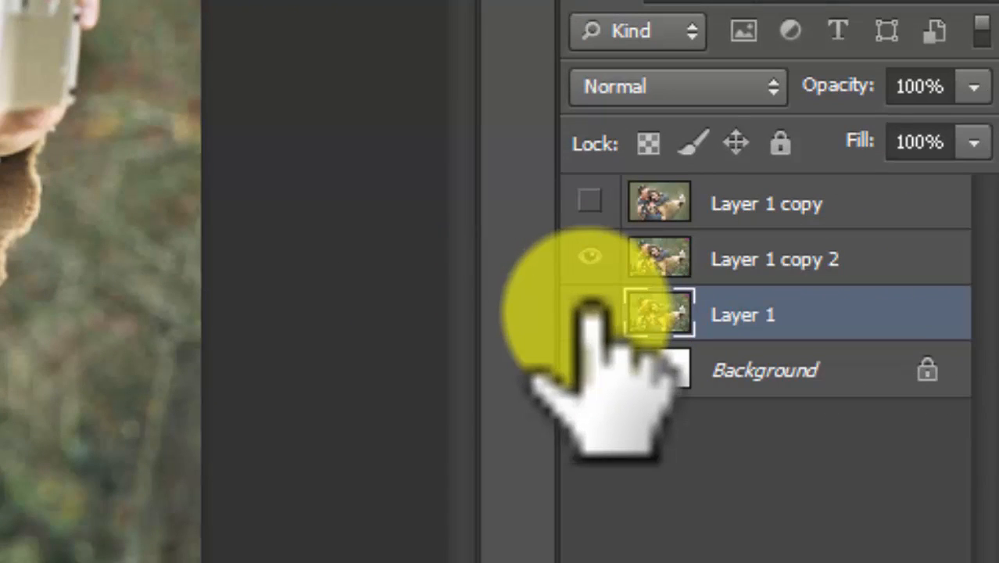
left_click(590, 313)
left_click(900, 252)
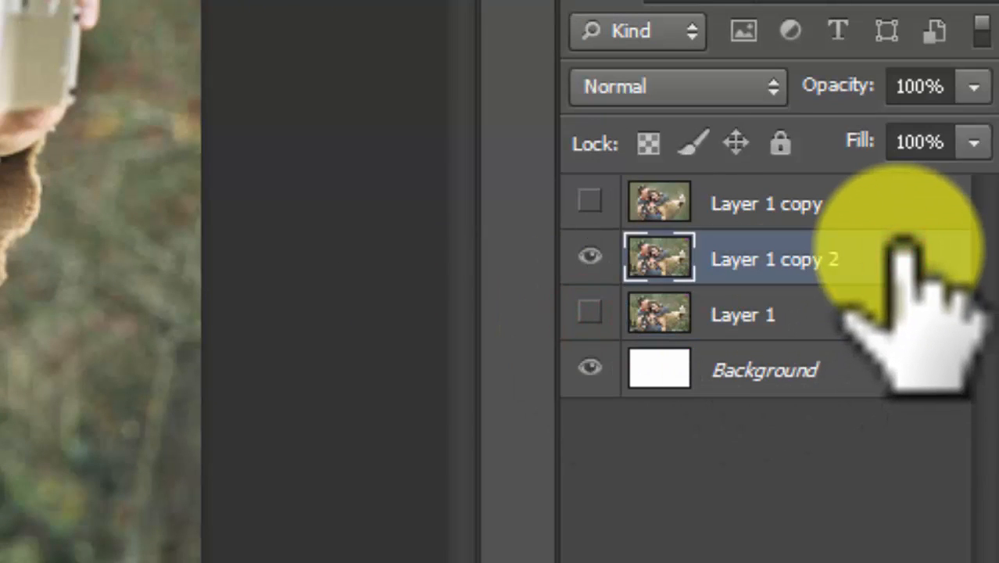
left_click(591, 306)
left_click(792, 313)
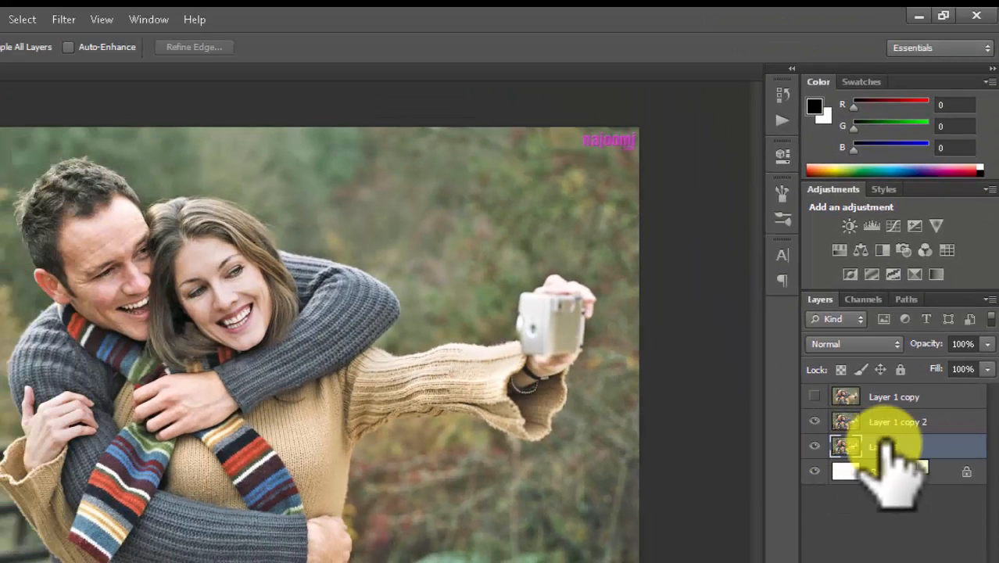
right_click(892, 447)
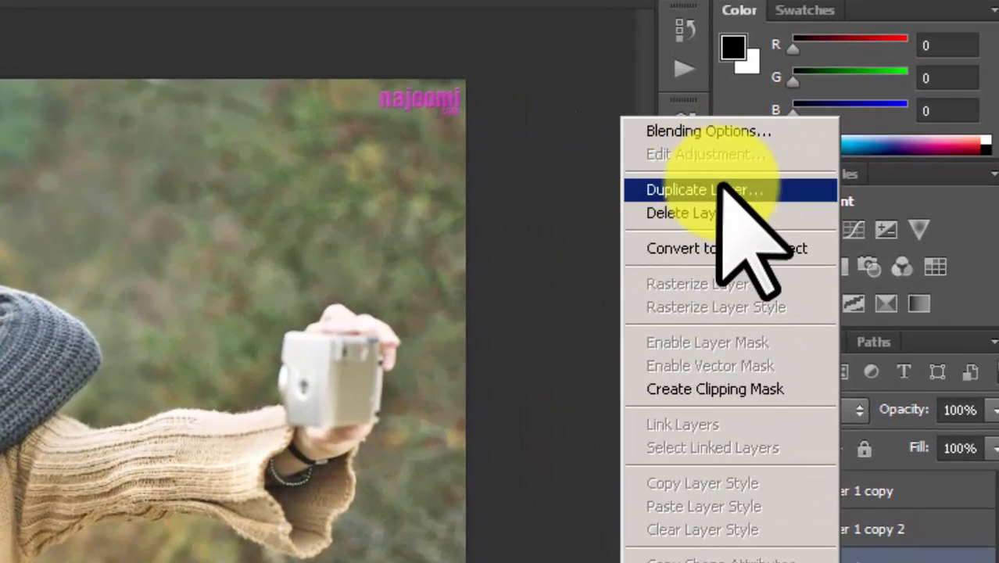
left_click(499, 274)
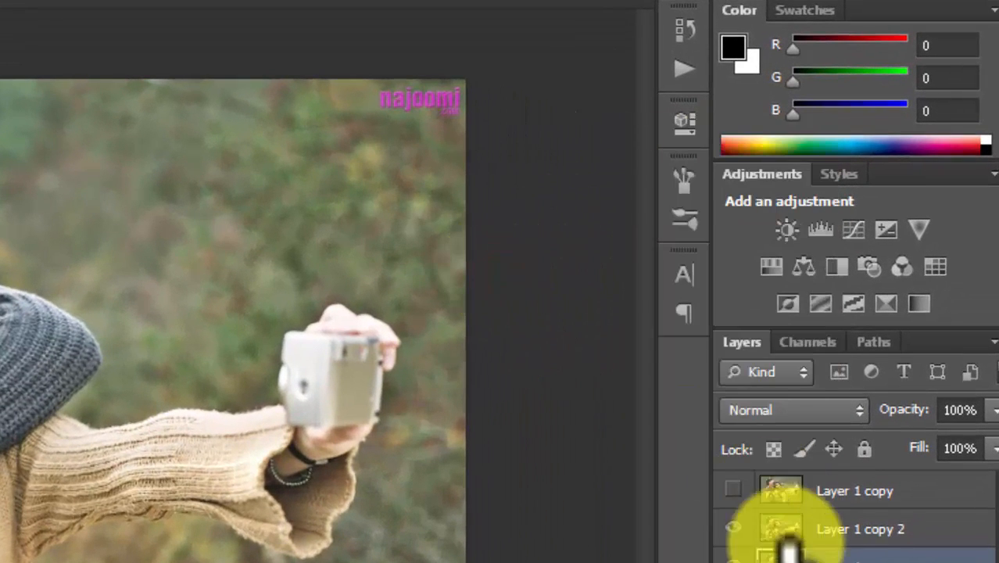
right_click(860, 529)
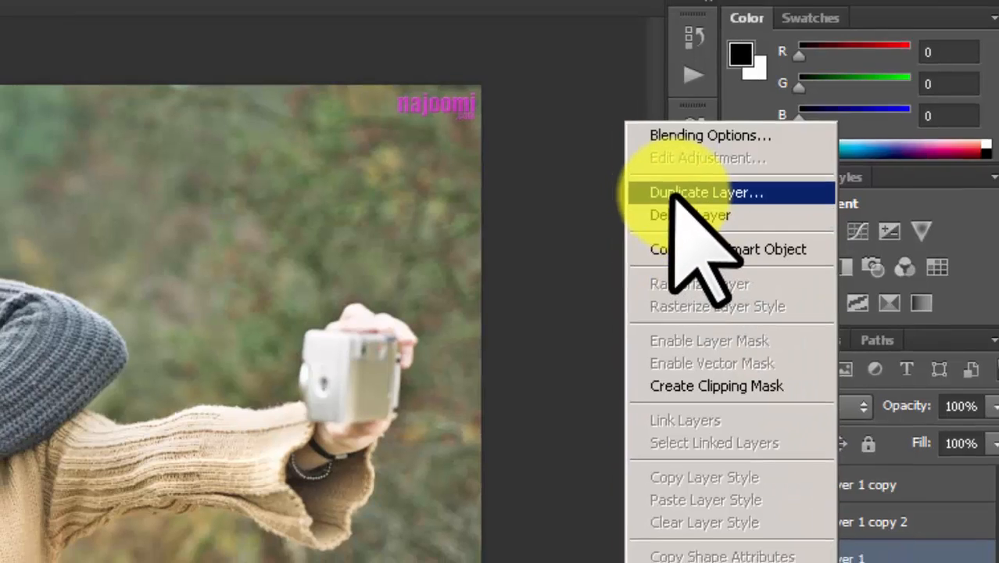
left_click(698, 189)
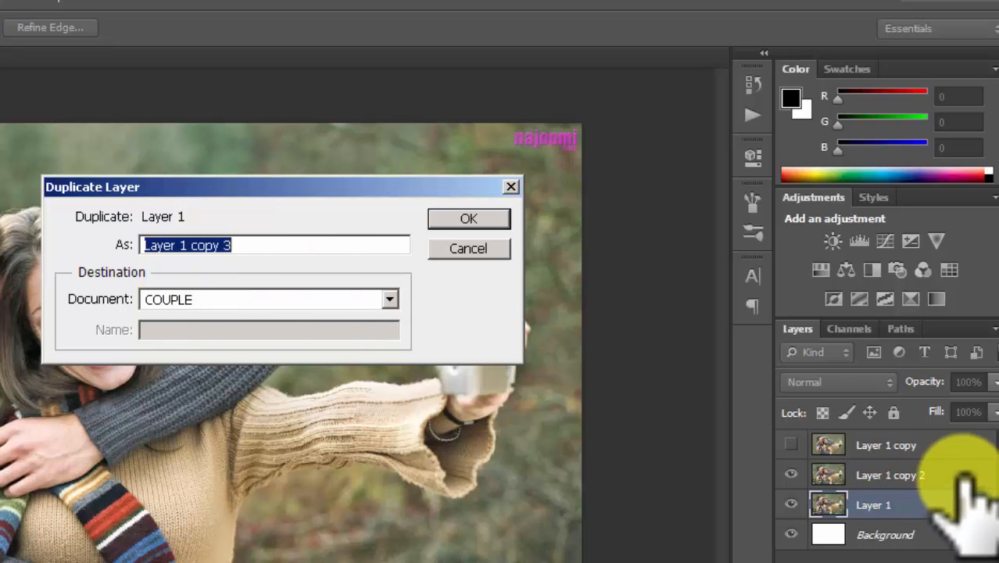
left_click(510, 180)
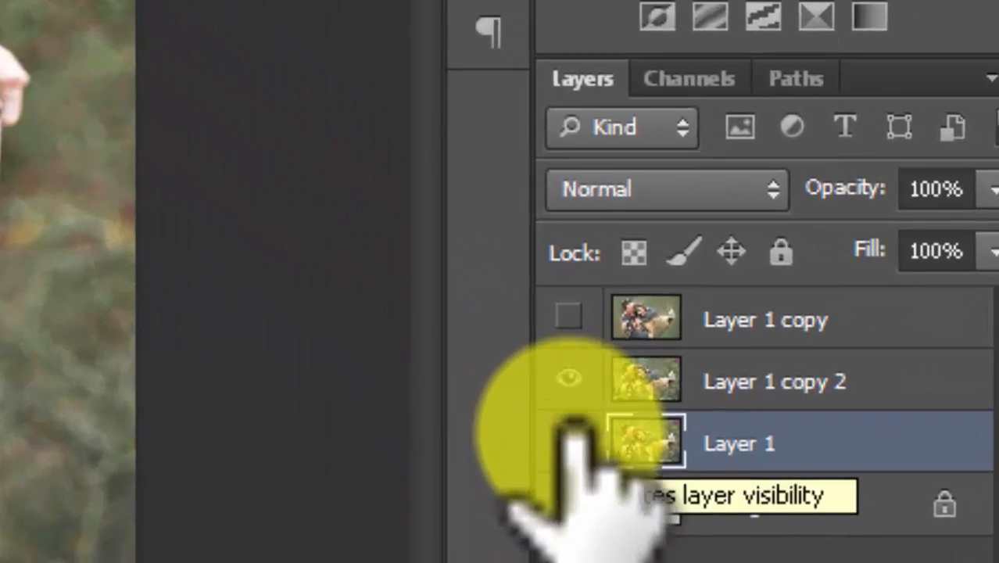
Step: Hide Layer 1, keep Layer 1 copy 2 visible and make it the active layer
left_click(791, 505)
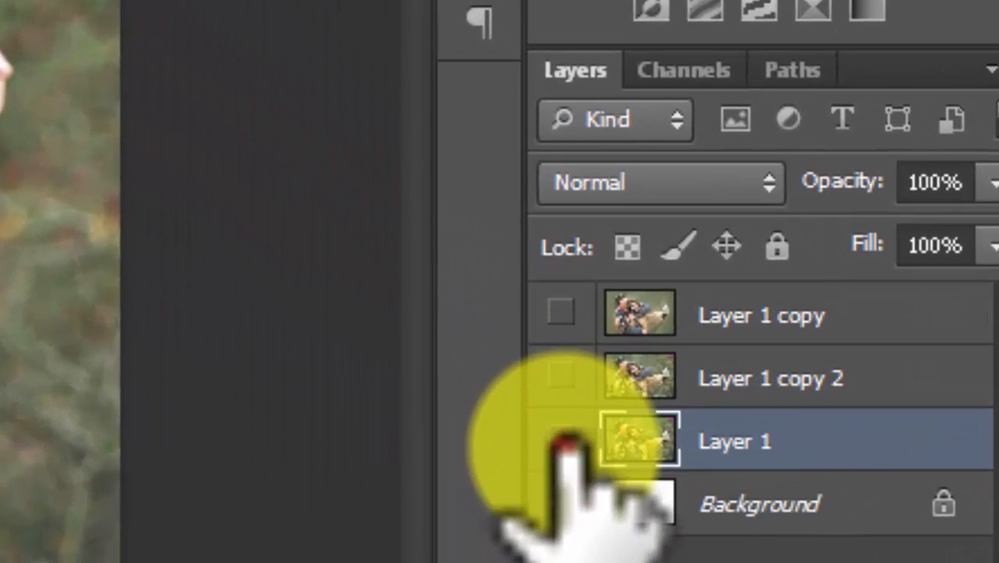
left_click(560, 375)
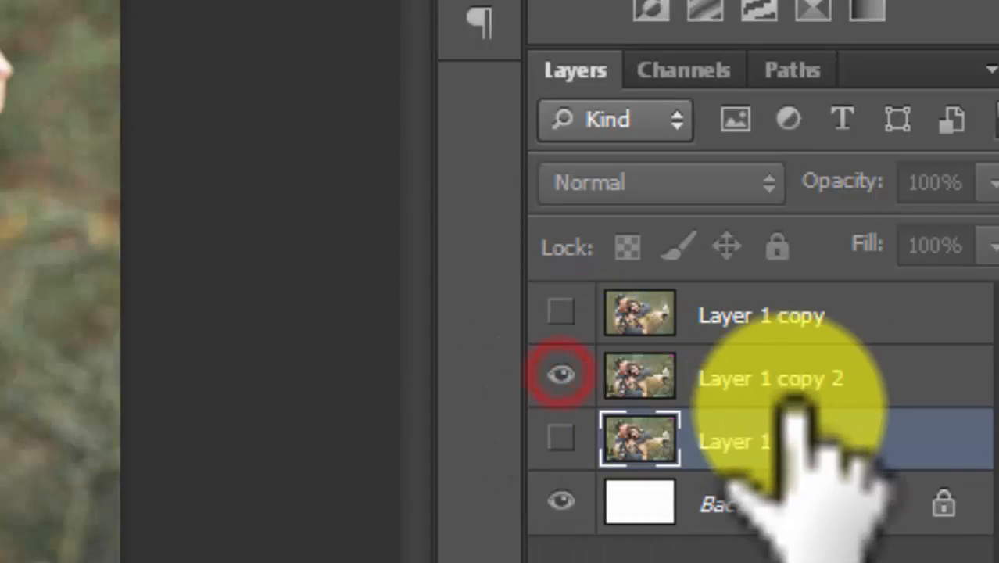
left_click(897, 372)
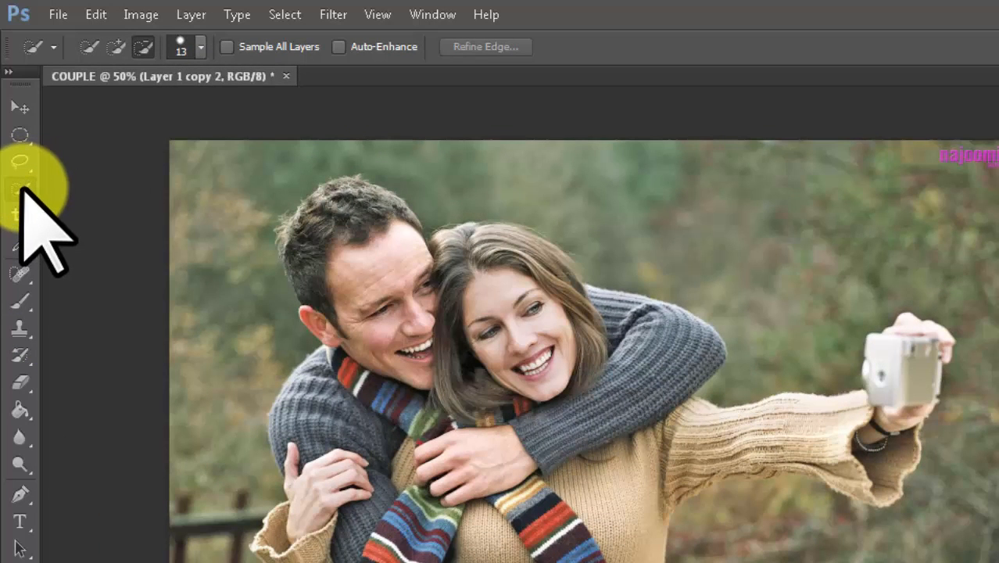
Step: Select the whole couple, including the outstretched arm and the camera, with the Quick Selection tool
right_click(22, 189)
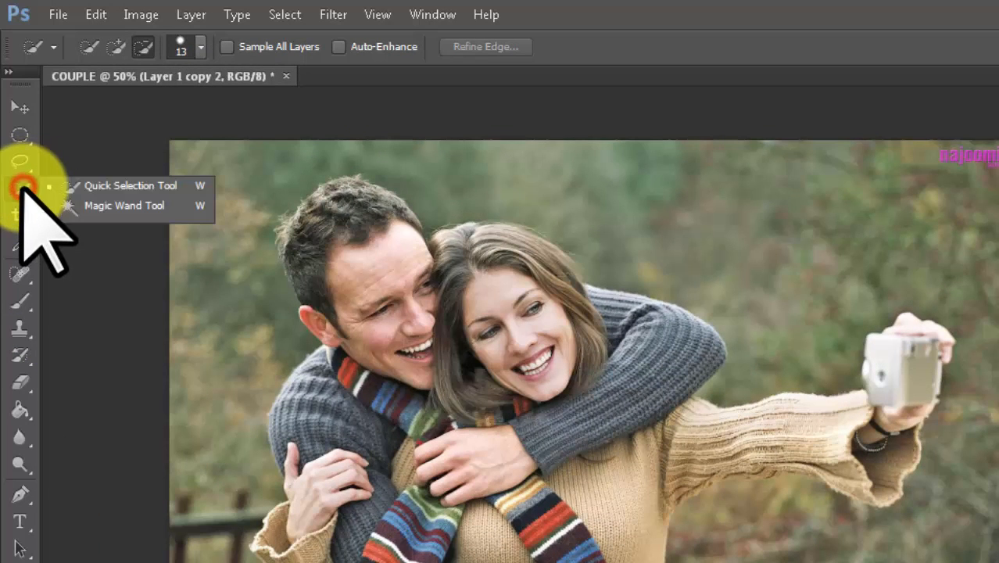
left_click(97, 185)
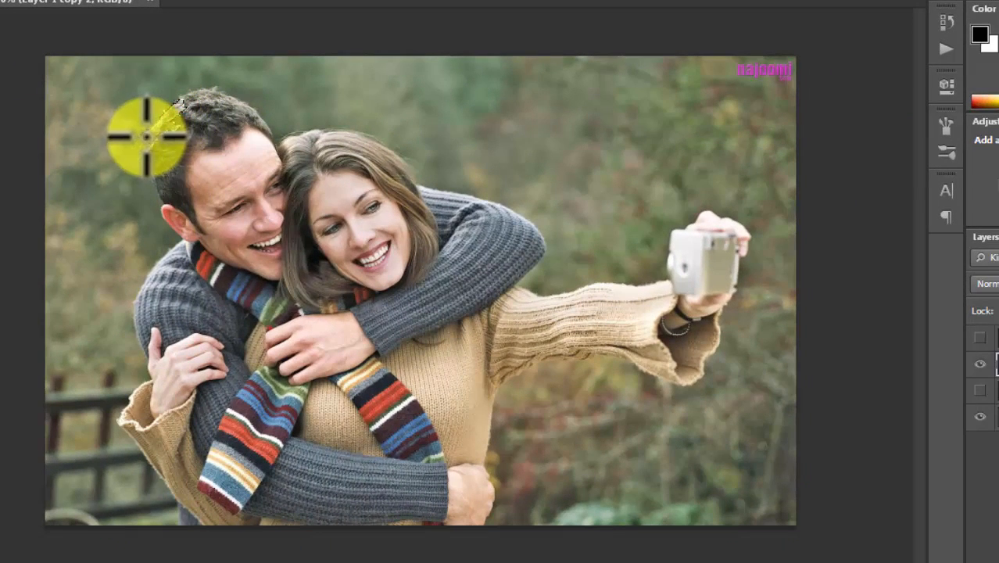
mouse_move(204, 228)
left_mouse_down()
mouse_move(237, 244)
mouse_move(185, 221)
mouse_move(212, 254)
mouse_move(188, 283)
mouse_move(168, 258)
mouse_move(171, 242)
mouse_move(166, 293)
mouse_move(212, 409)
mouse_move(177, 352)
mouse_move(165, 397)
mouse_move(153, 391)
mouse_move(155, 437)
mouse_move(186, 470)
mouse_move(219, 485)
mouse_move(232, 475)
mouse_move(239, 496)
mouse_move(357, 507)
mouse_move(332, 490)
mouse_move(297, 353)
mouse_move(275, 322)
mouse_move(283, 296)
mouse_move(330, 296)
mouse_move(296, 247)
mouse_move(292, 167)
left_mouse_up()
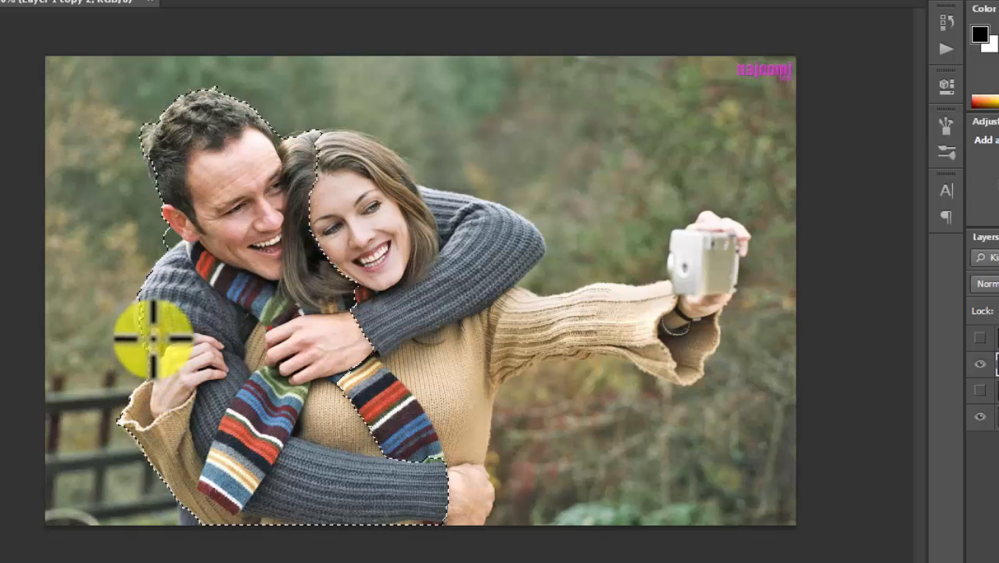
mouse_move(141, 319)
left_mouse_down()
mouse_move(166, 347)
mouse_move(289, 333)
mouse_move(317, 299)
mouse_move(284, 236)
mouse_move(362, 227)
mouse_move(322, 256)
mouse_move(393, 284)
mouse_move(312, 162)
mouse_move(325, 136)
mouse_move(418, 184)
mouse_move(442, 231)
mouse_move(471, 256)
mouse_move(454, 220)
mouse_move(480, 216)
mouse_move(540, 244)
mouse_move(373, 349)
mouse_move(419, 357)
mouse_move(459, 302)
mouse_move(401, 373)
mouse_move(429, 403)
mouse_move(440, 441)
mouse_move(471, 462)
left_mouse_up()
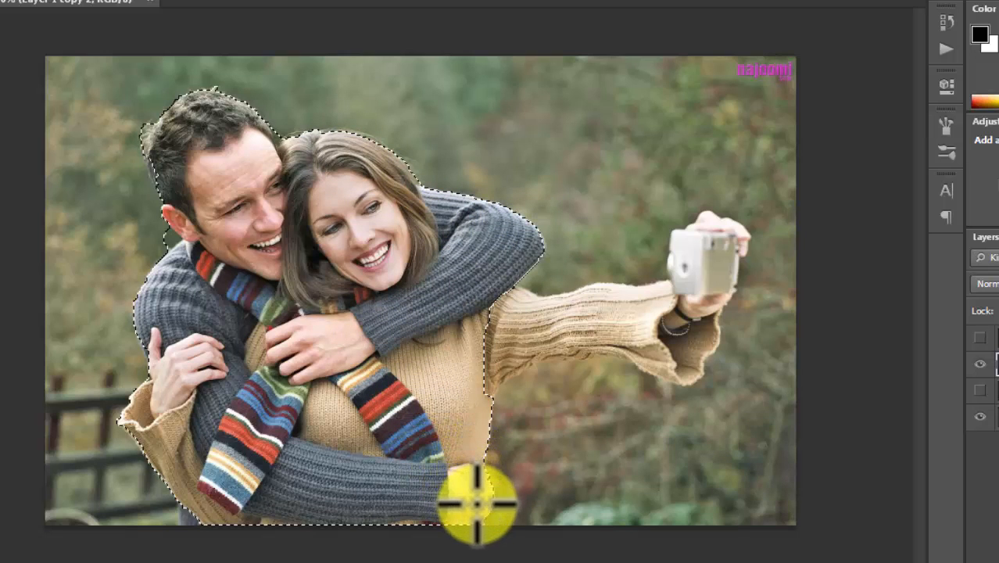
mouse_move(477, 505)
left_mouse_down()
mouse_move(463, 444)
mouse_move(492, 342)
mouse_move(585, 317)
left_mouse_up()
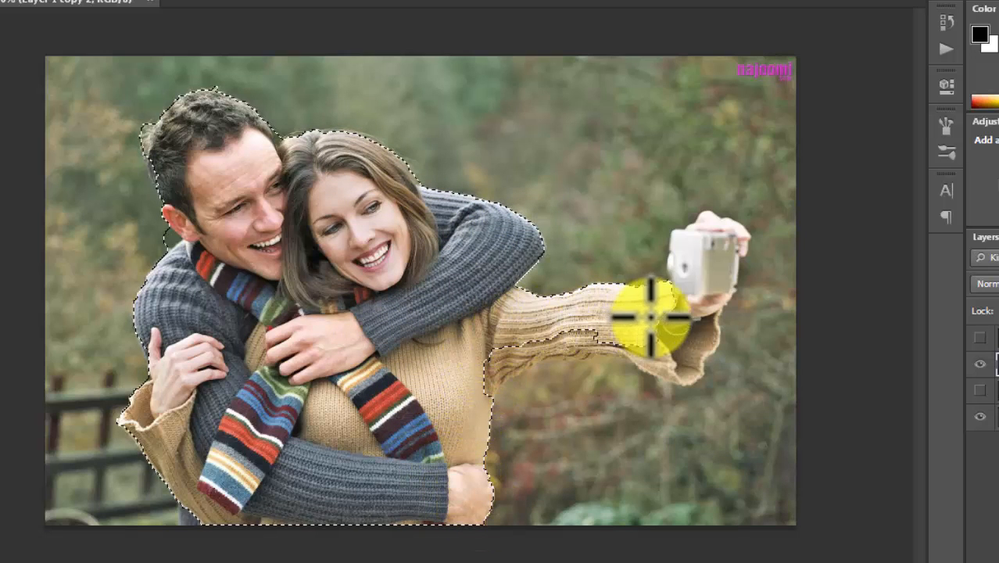
mouse_move(651, 318)
left_mouse_down()
mouse_move(499, 360)
mouse_move(590, 344)
mouse_move(513, 363)
mouse_move(661, 347)
mouse_move(668, 356)
mouse_move(636, 354)
mouse_move(670, 371)
mouse_move(688, 366)
mouse_move(696, 329)
mouse_move(698, 345)
mouse_move(683, 307)
mouse_move(686, 270)
left_mouse_up()
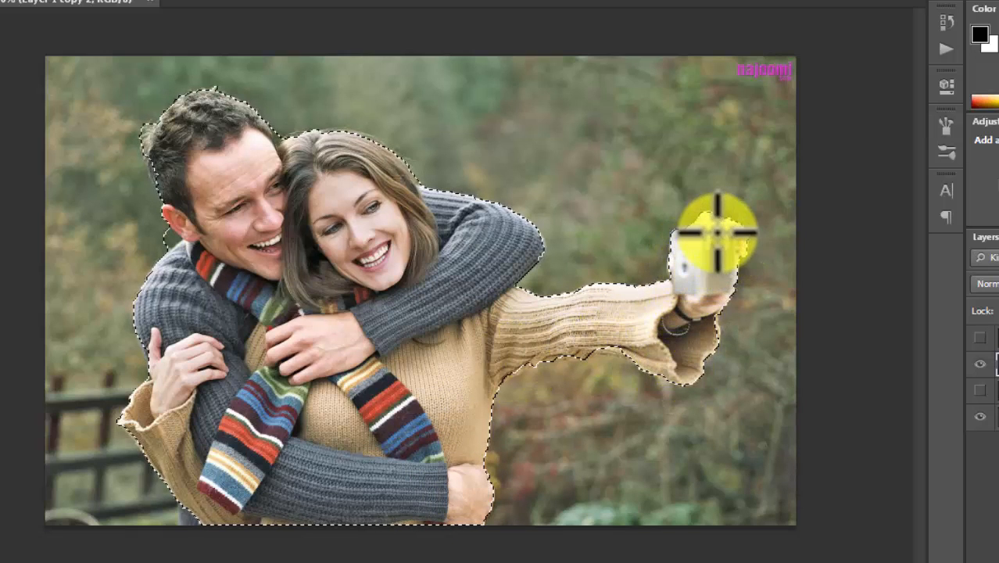
mouse_move(718, 232)
left_mouse_down()
mouse_move(688, 296)
mouse_move(681, 291)
mouse_move(676, 269)
mouse_move(695, 249)
mouse_move(721, 264)
left_mouse_up()
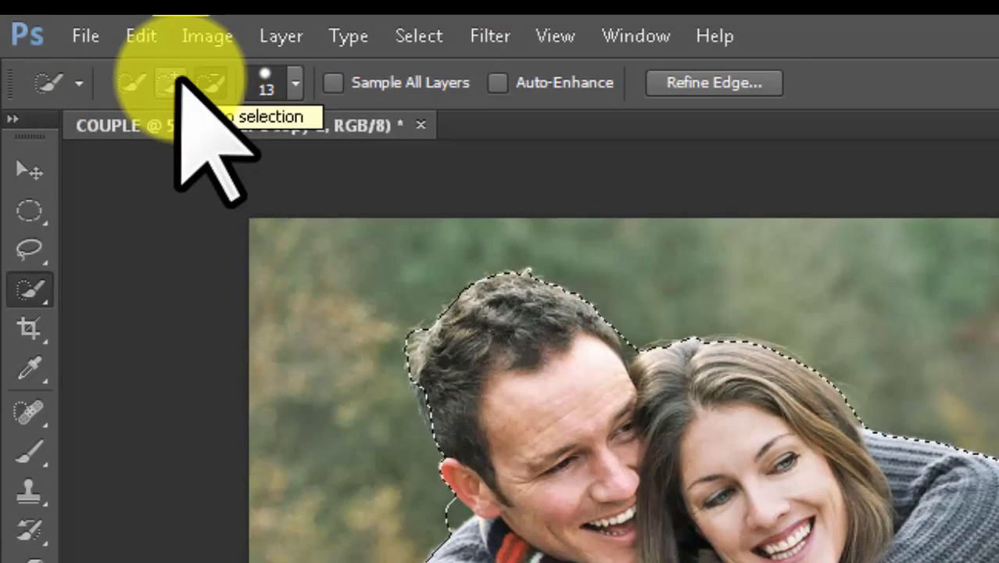
Step: Subtract the stray background area below the man's ear from the couple's selection
left_click(172, 78)
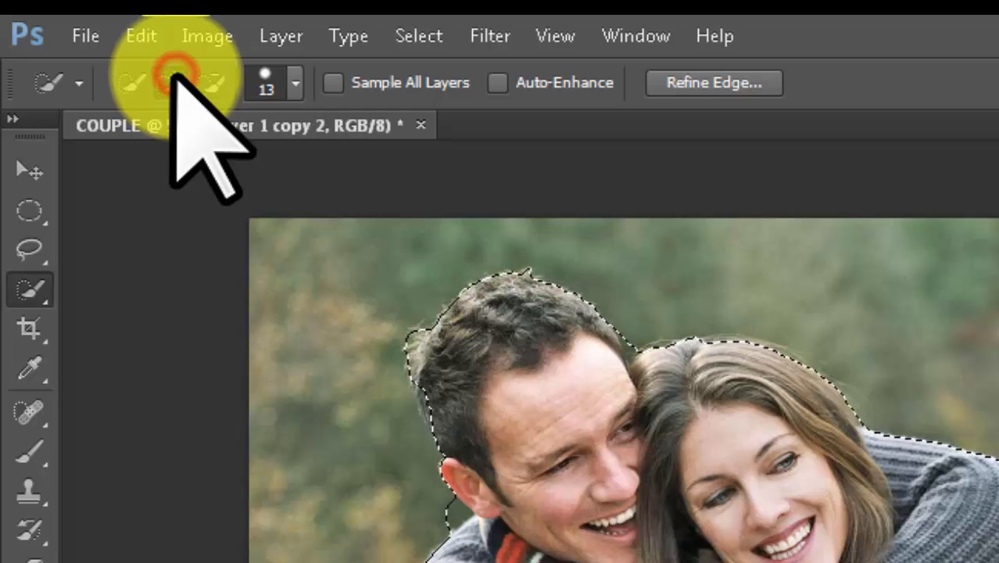
left_click(209, 79)
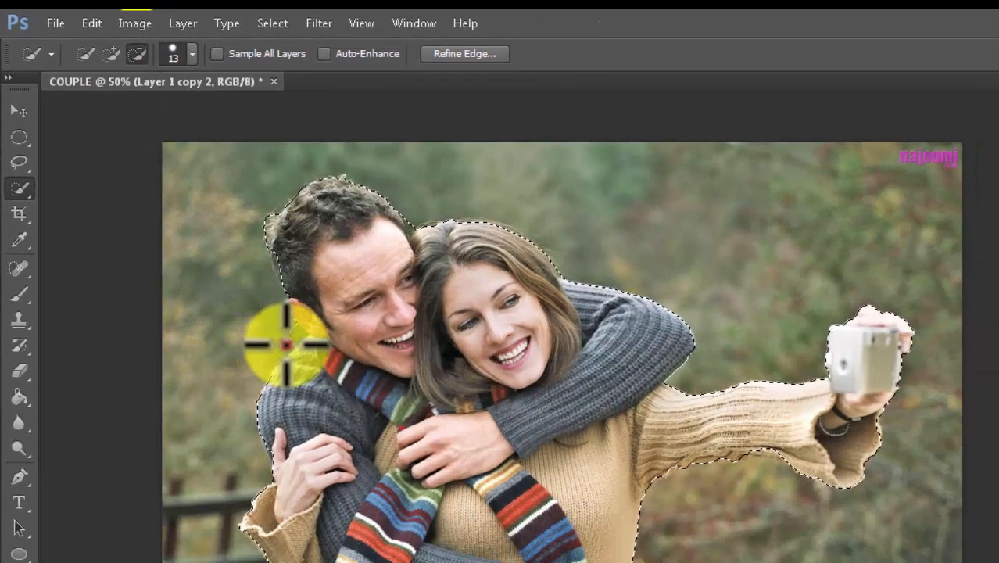
left_click(286, 344)
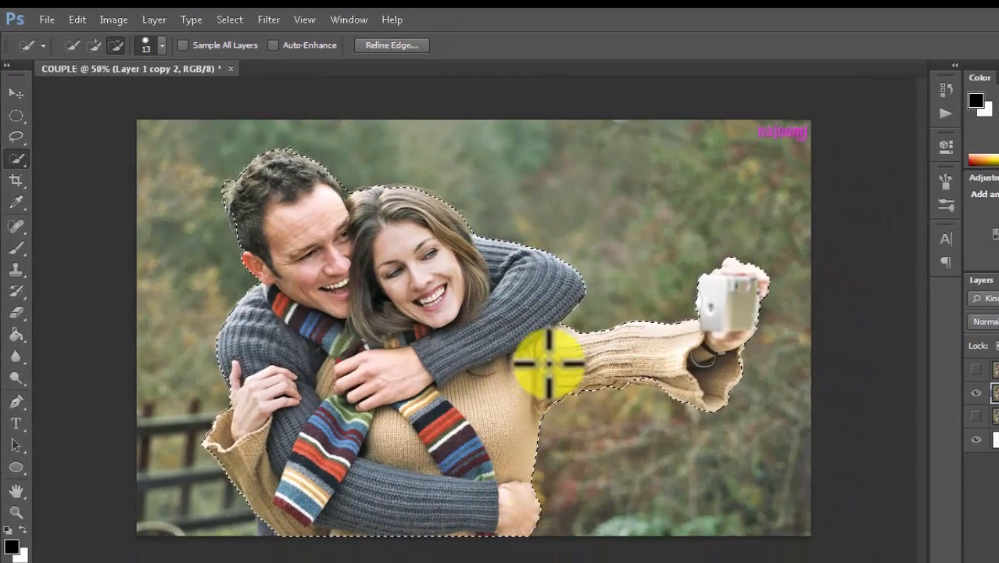
left_click(752, 377)
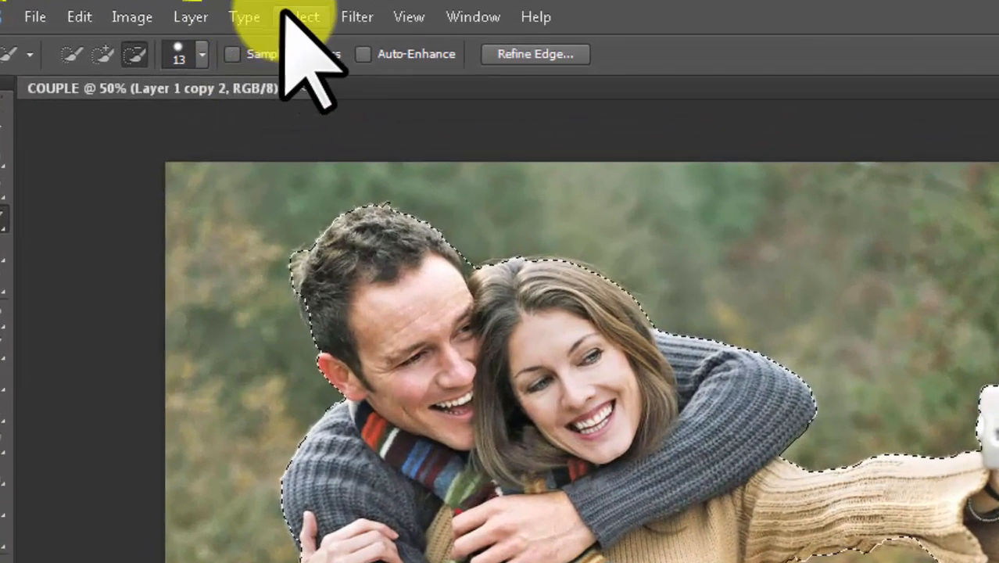
Step: Invert the couple's selection so that the background around them is selected instead
left_click(225, 17)
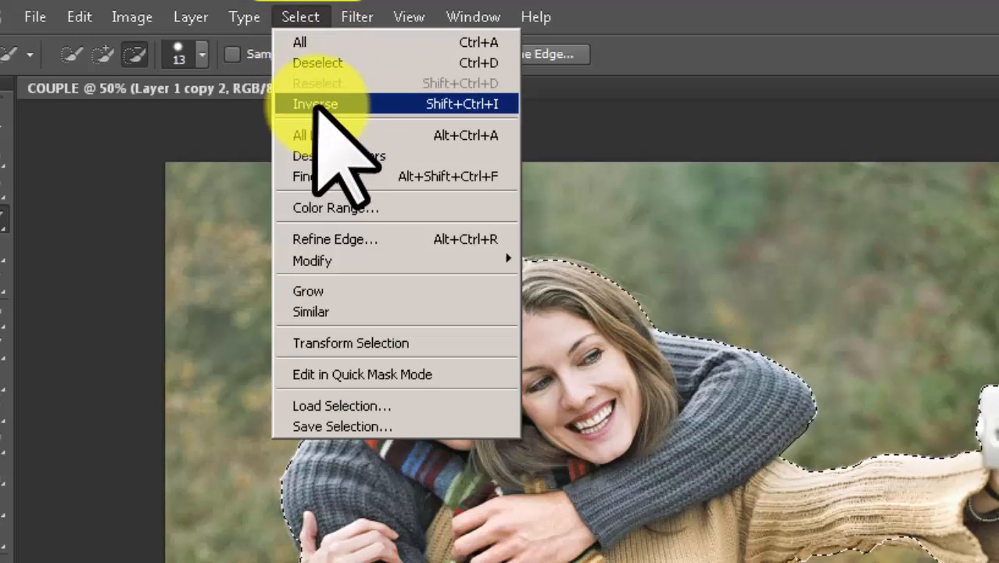
left_click(322, 99)
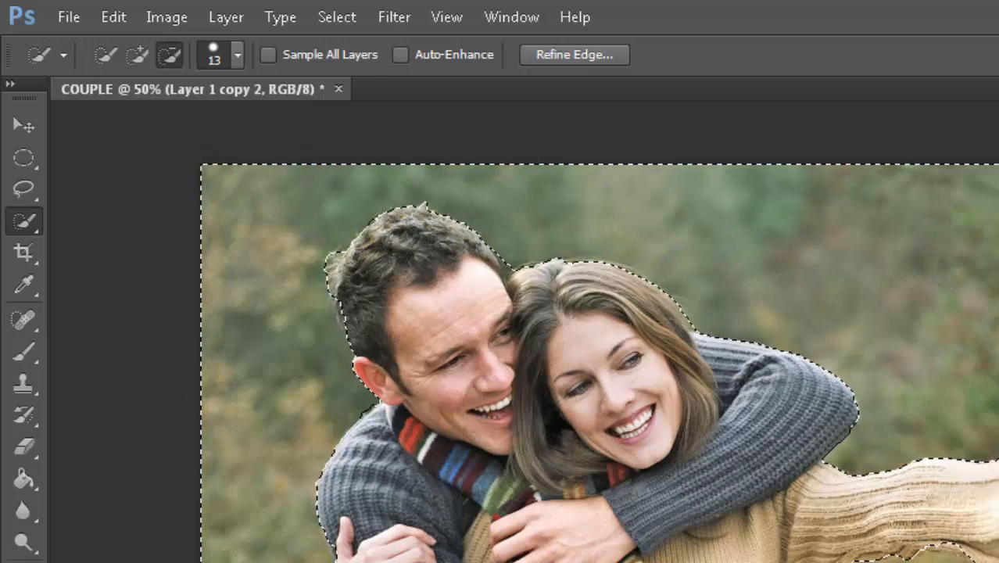
Step: Start a Radial Blur on the selected background and set its amount to 58
left_click(395, 15)
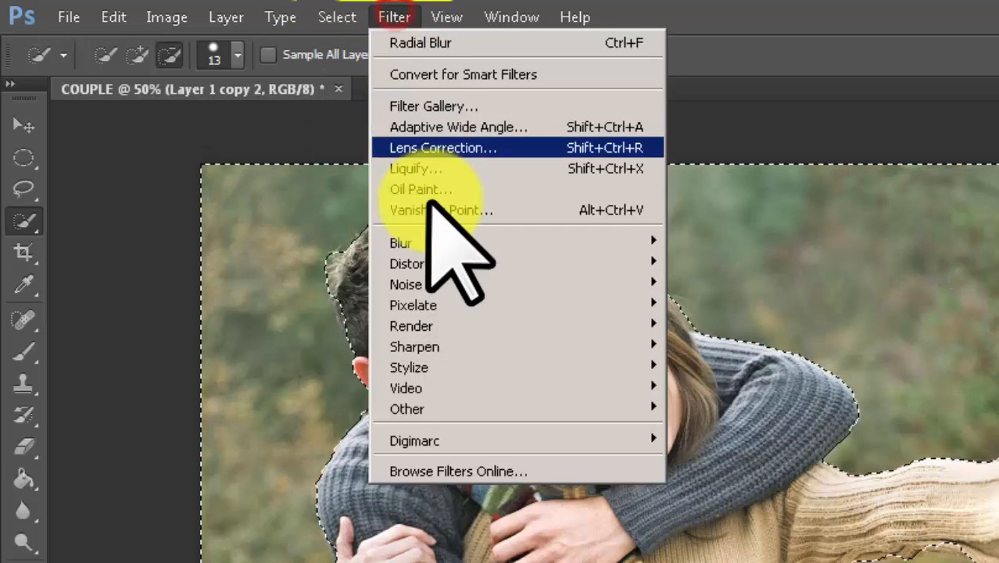
left_click(438, 241)
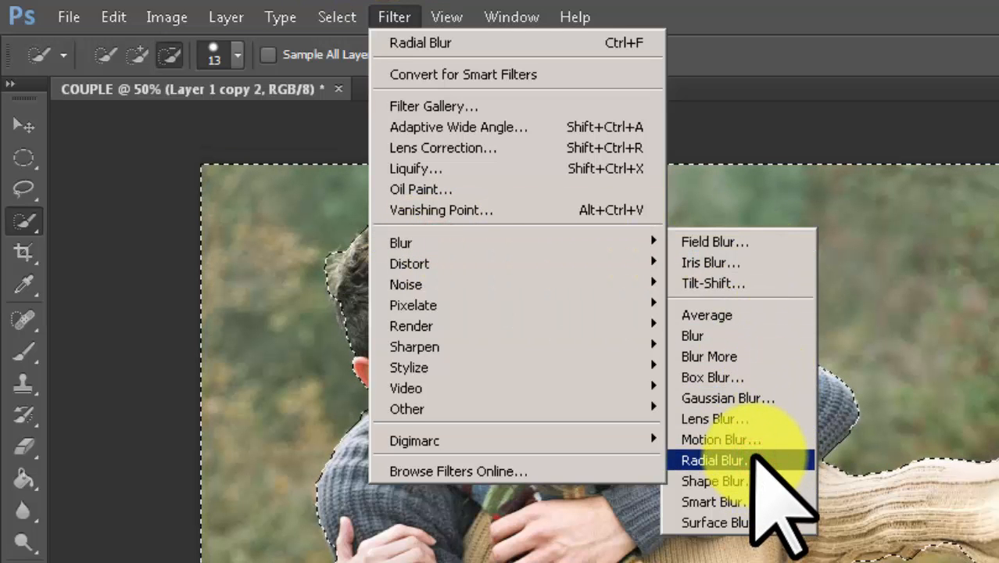
left_click(753, 458)
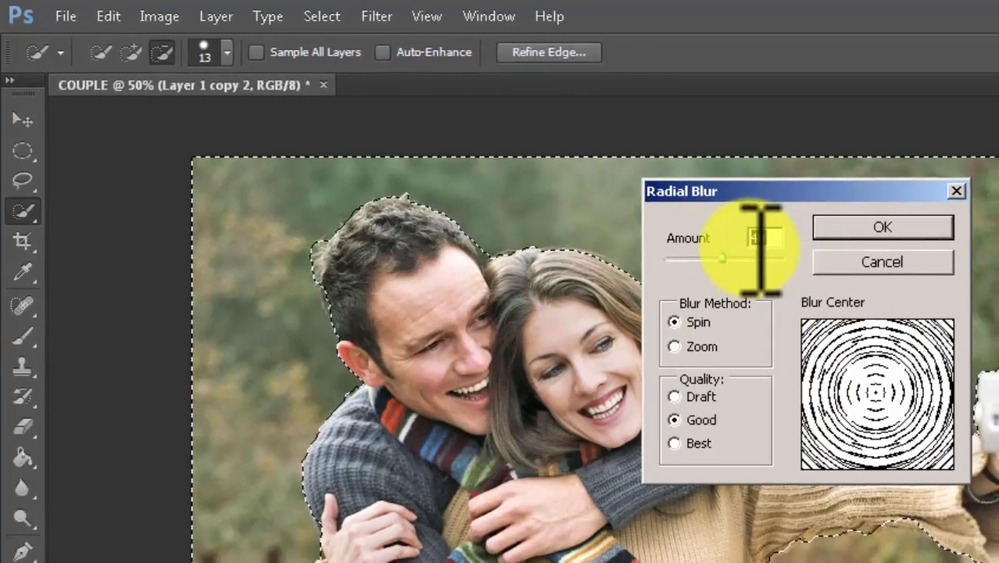
left_click(764, 236)
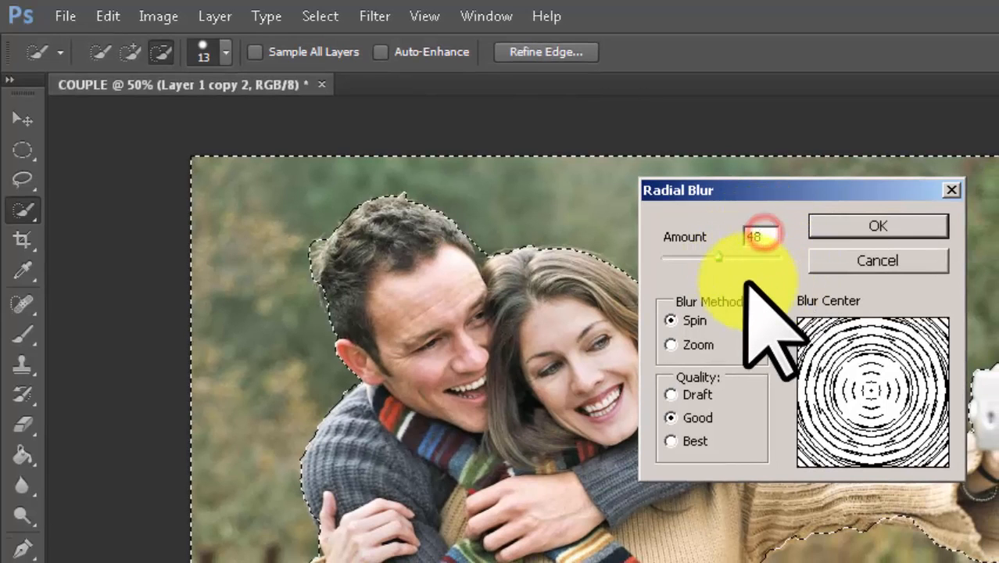
left_click_drag(717, 255, 729, 257)
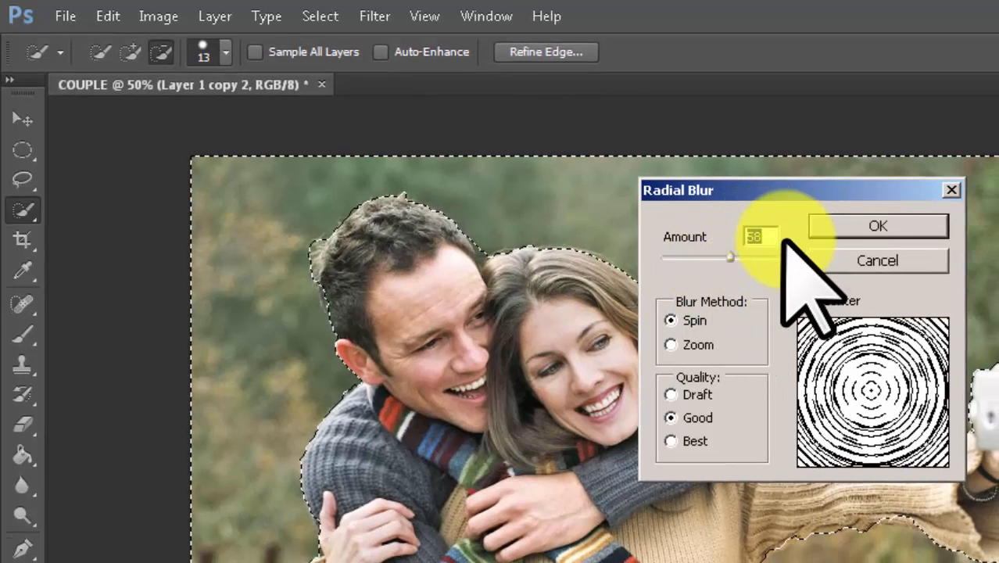